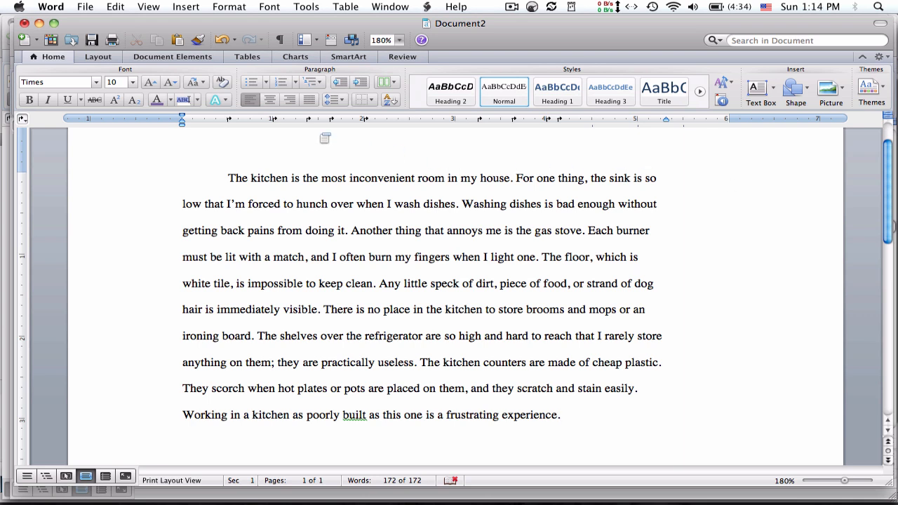
# Turn on Track Changes for the document.
pyautogui.click(416, 59)
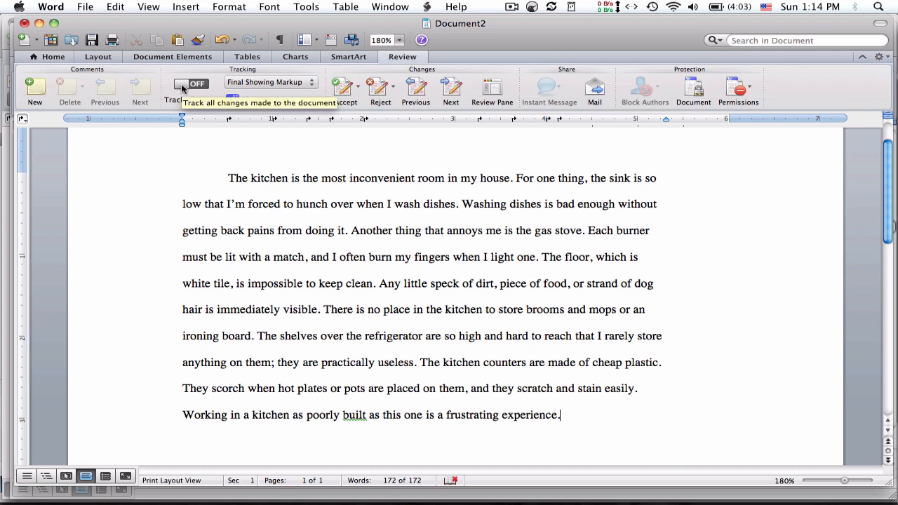
pyautogui.click(203, 87)
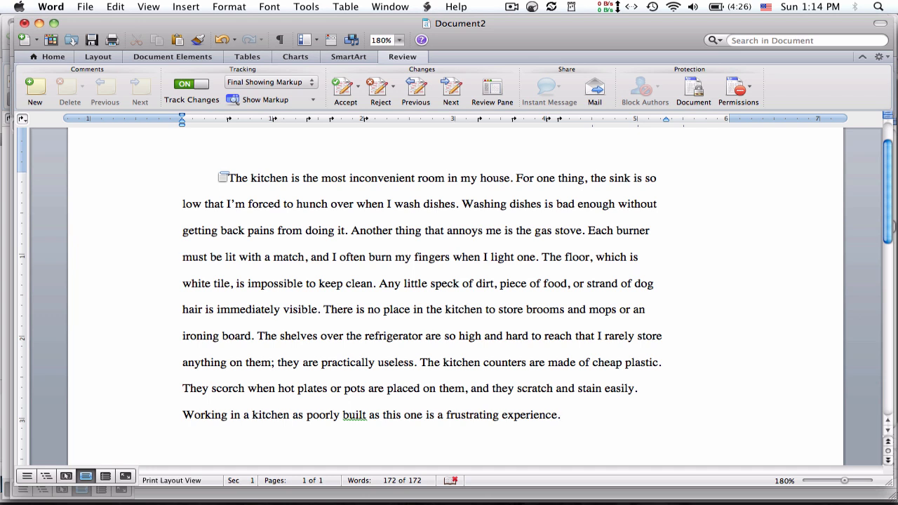
# Delete the letter T at the start of the paragraph as a tracked change, and reject that deletion.
pyautogui.click(236, 178)
pyautogui.press('Delete')
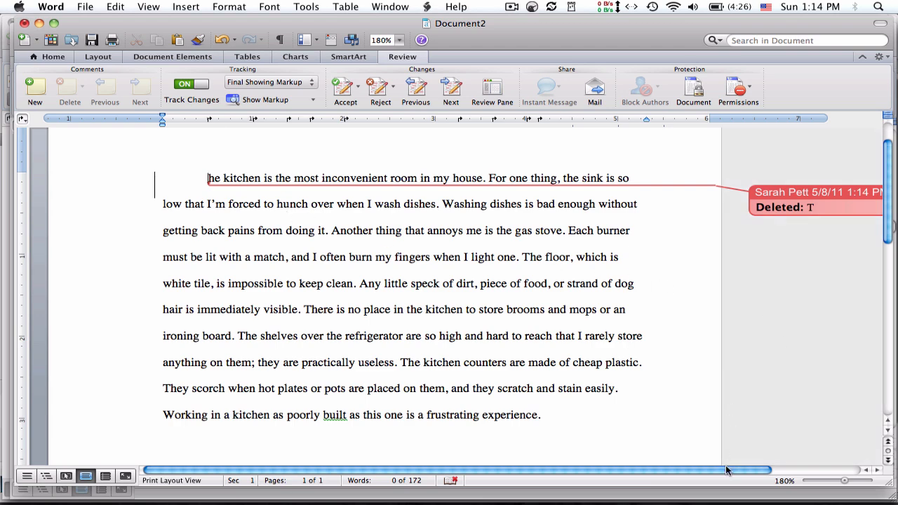
pyautogui.moveTo(730, 473); pyautogui.dragTo(800, 463)
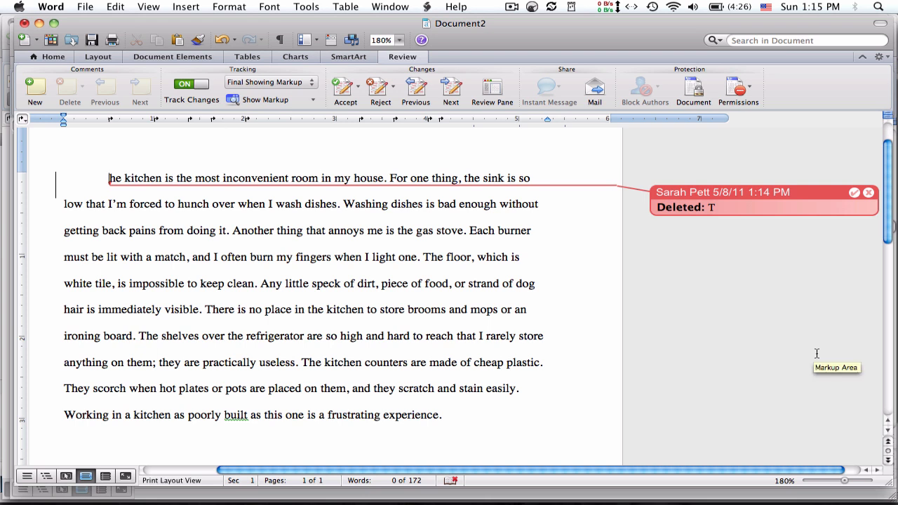
pyautogui.click(869, 193)
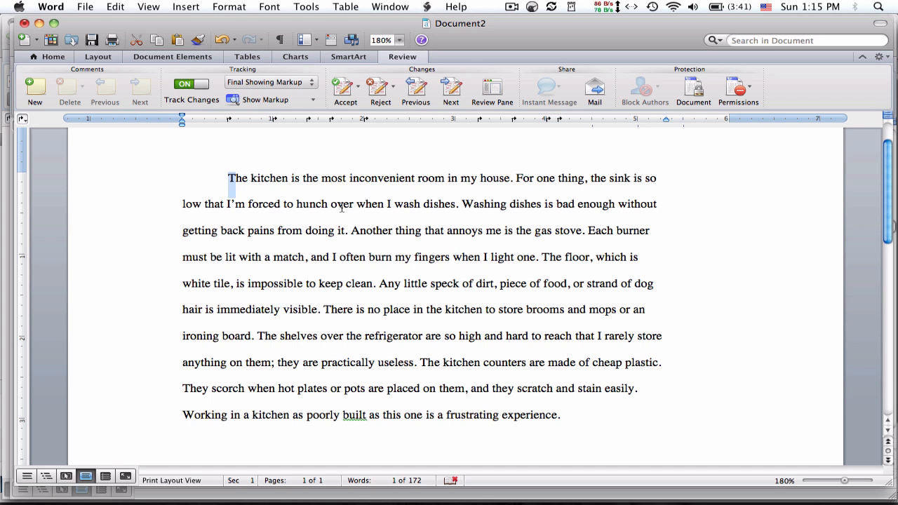
# Add a comment on "For one thing" in the first line reading "Consider using a less wordy transition.".
pyautogui.click(517, 181)
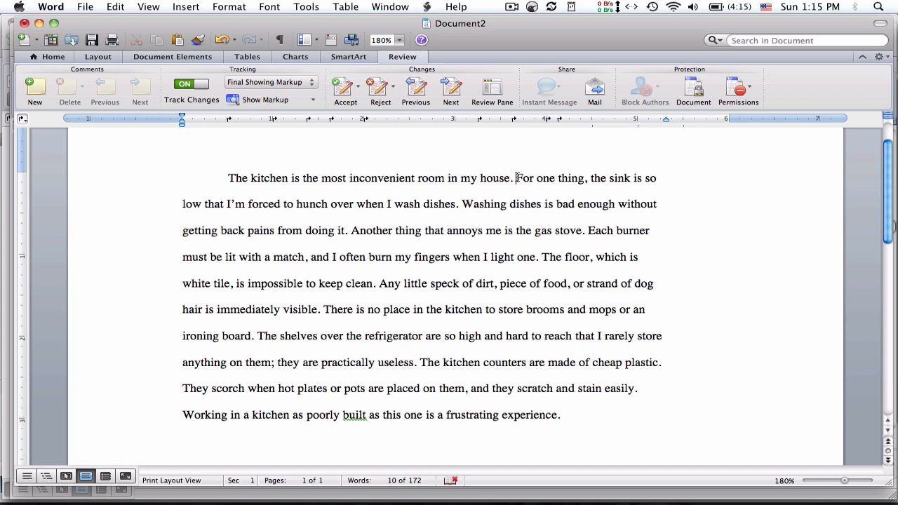
pyautogui.moveTo(516, 178); pyautogui.dragTo(574, 179)
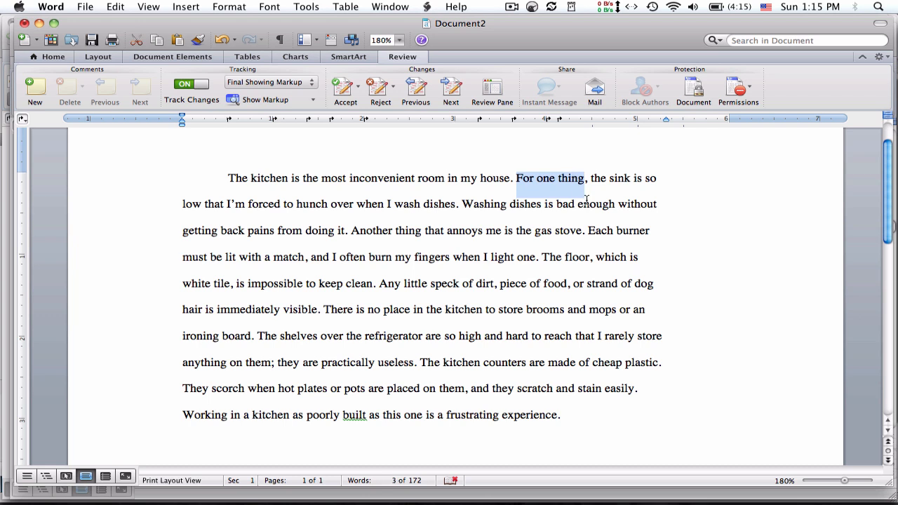
pyautogui.click(34, 91)
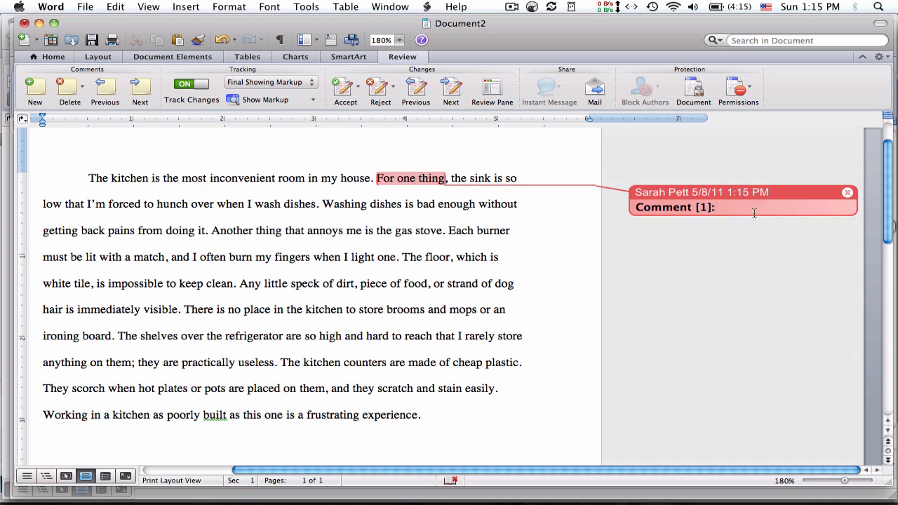
pyautogui.write('Consider using a')
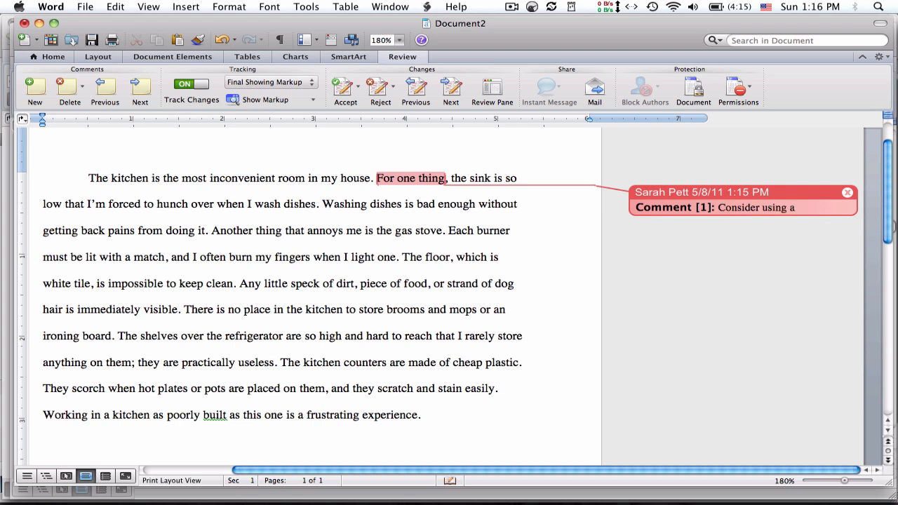
pyautogui.write(' less wordy transitio')
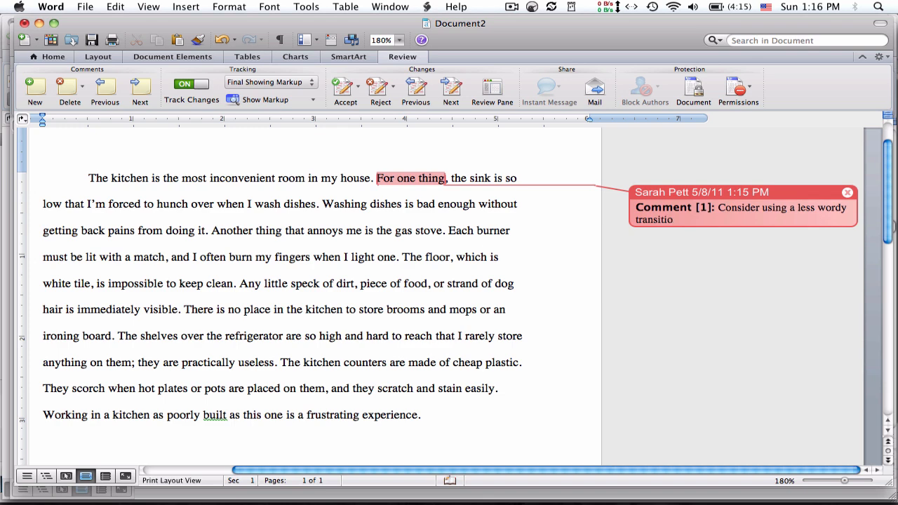
pyautogui.write('n.')
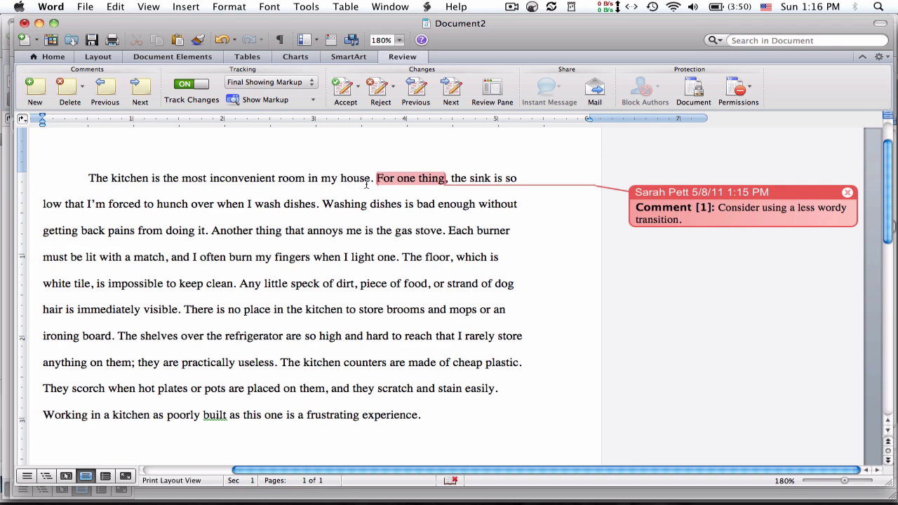
# View the document as Final, Original and Original Showing Markup to compare how the comment is displayed.
pyautogui.hscroll(-4, 631, 256)
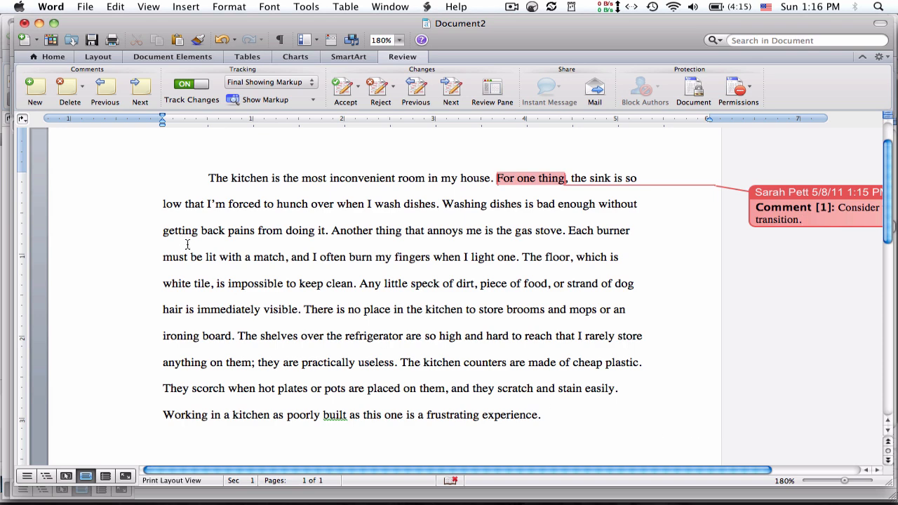
pyautogui.click(313, 85)
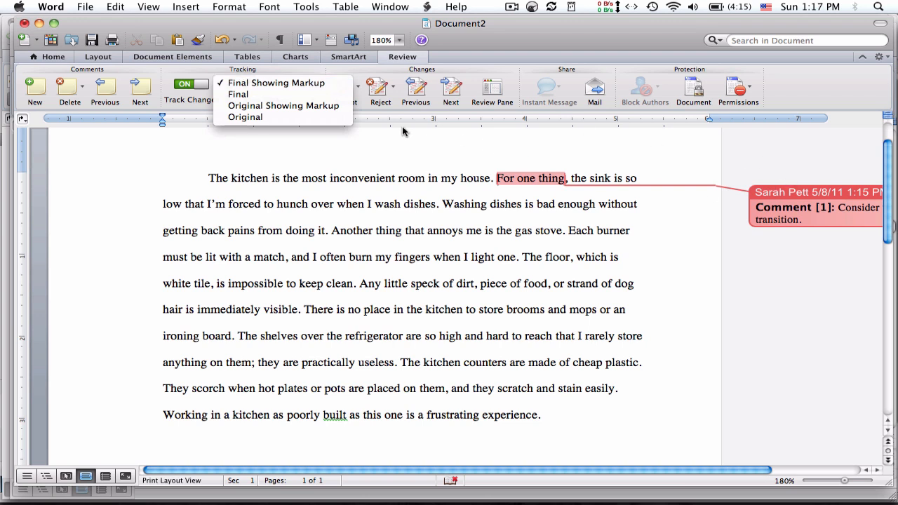
pyautogui.click(273, 94)
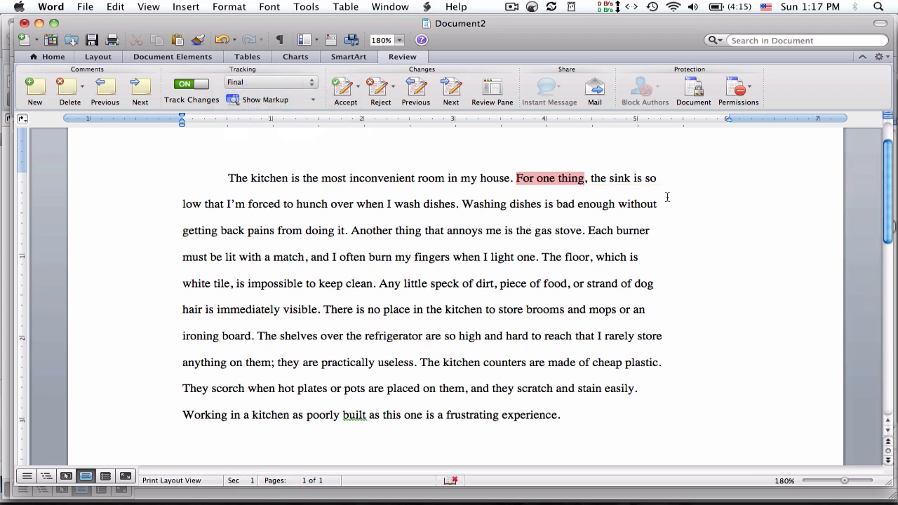
pyautogui.click(309, 83)
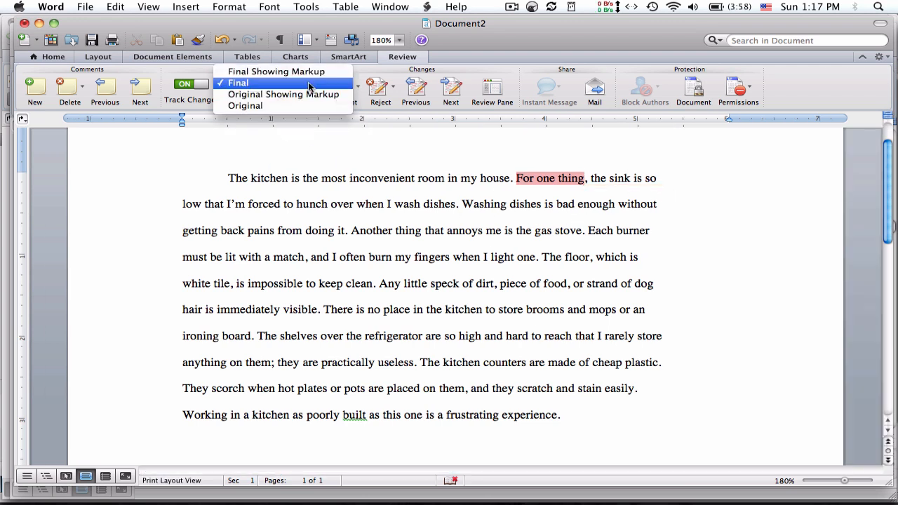
pyautogui.click(301, 106)
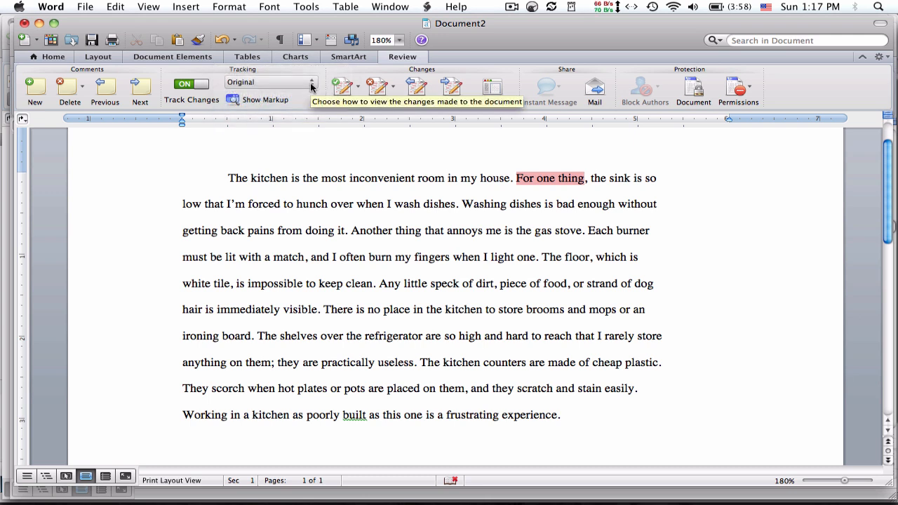
pyautogui.click(312, 86)
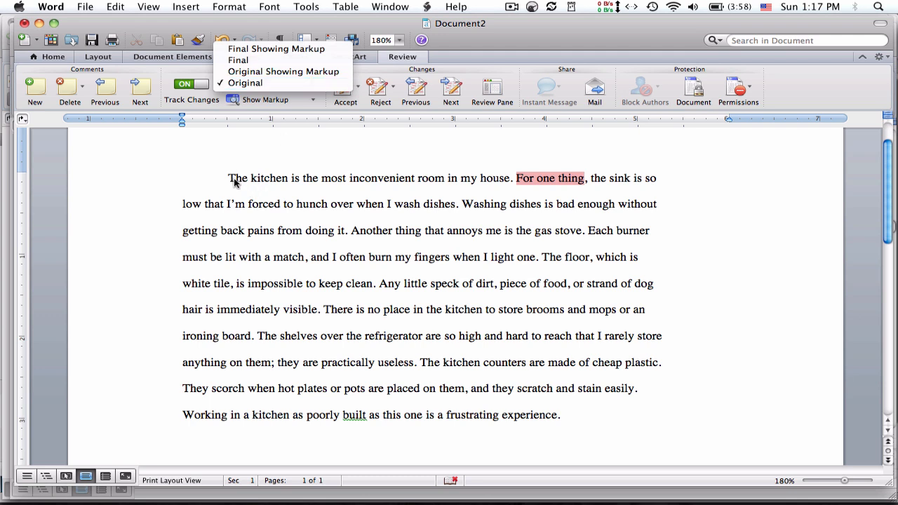
pyautogui.click(263, 72)
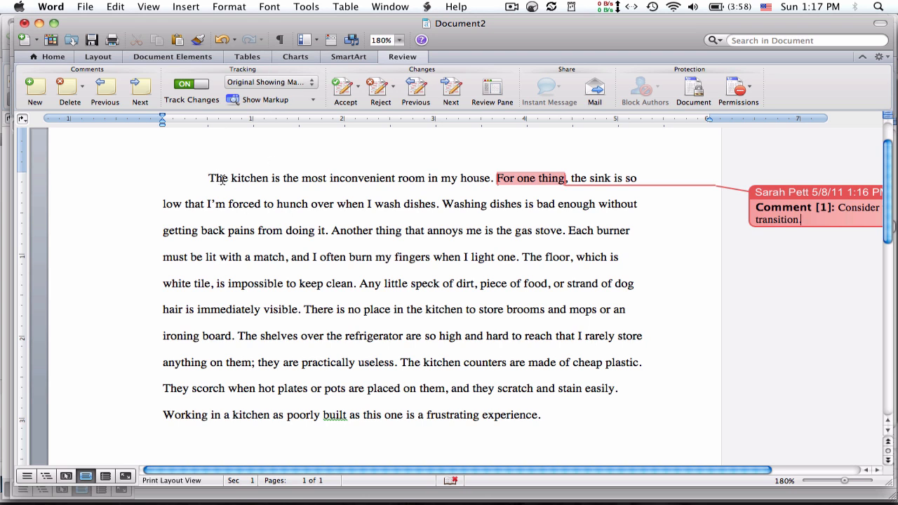
# Display the document as Final, and return it to Final Showing Markup.
pyautogui.click(312, 85)
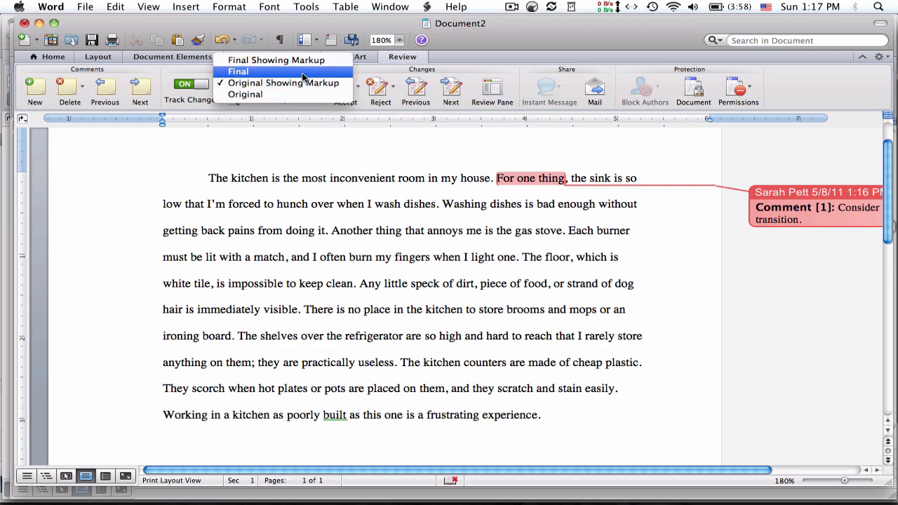
pyautogui.click(302, 71)
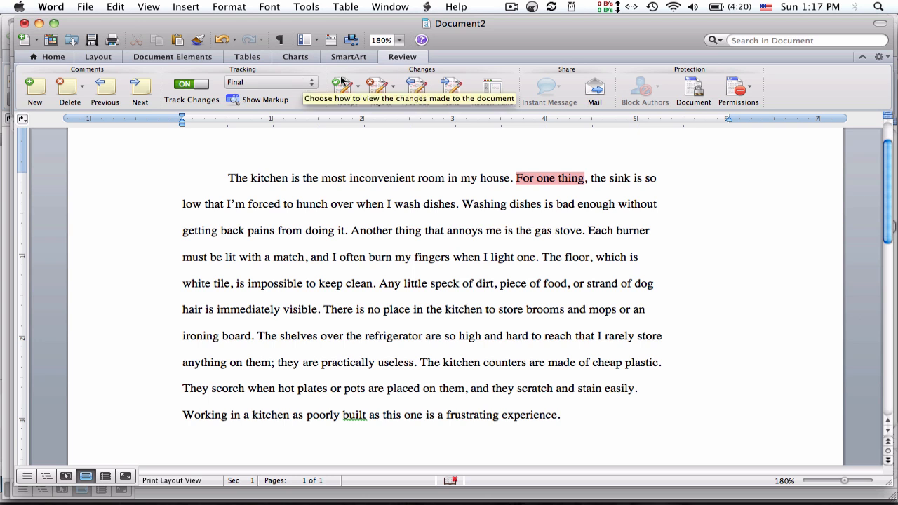
pyautogui.click(297, 80)
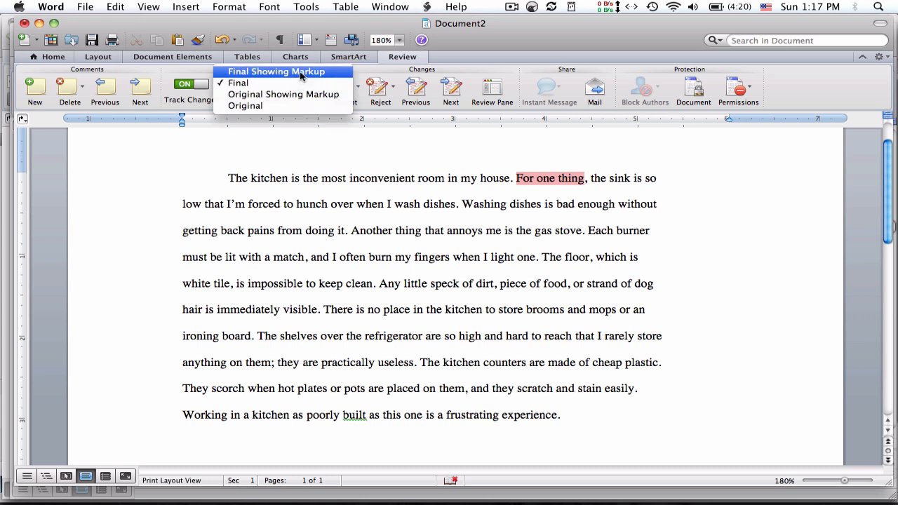
pyautogui.click(301, 74)
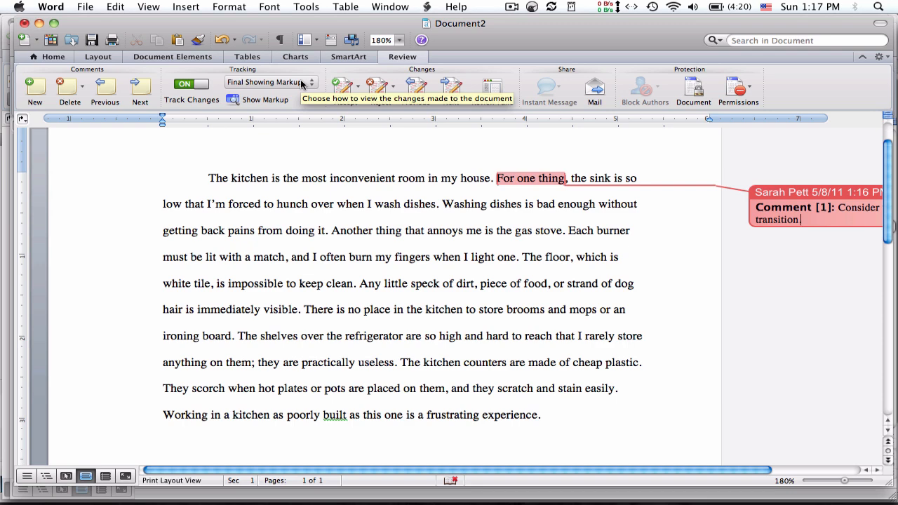
pyautogui.click(301, 83)
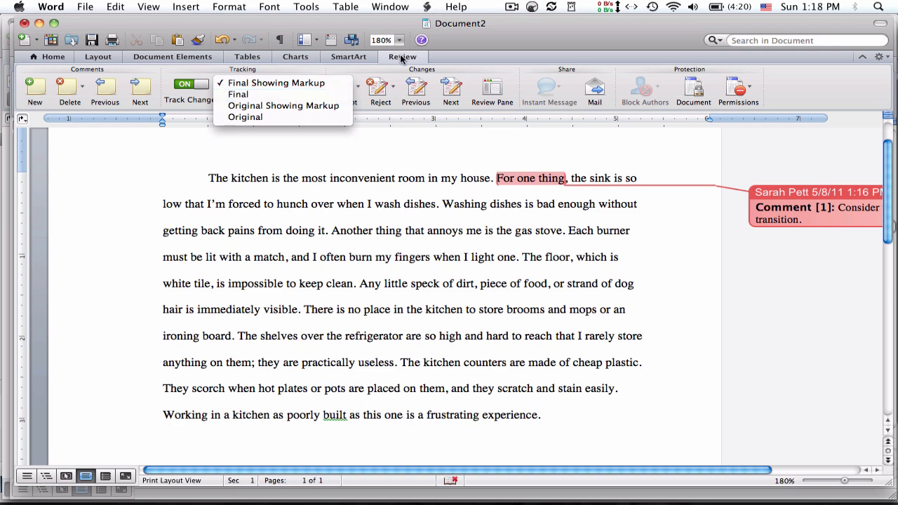
pyautogui.click(274, 85)
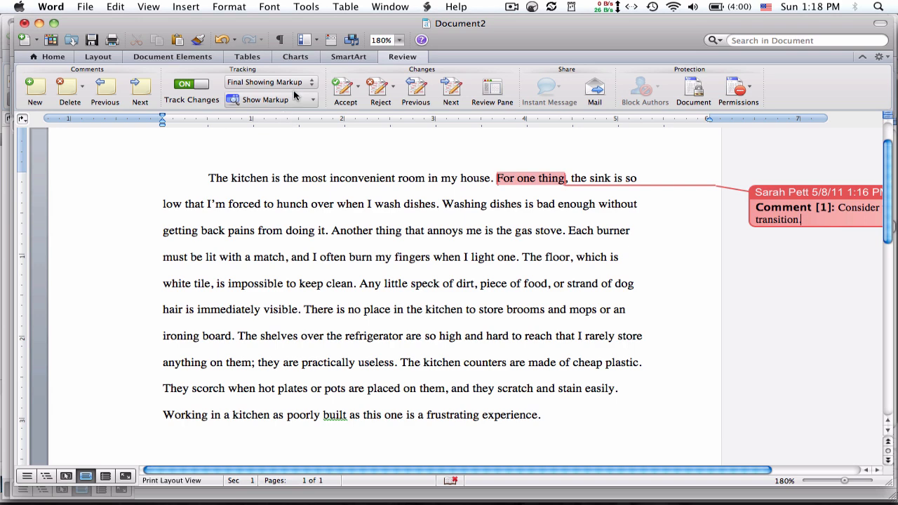
pyautogui.click(403, 58)
pyautogui.click(404, 59)
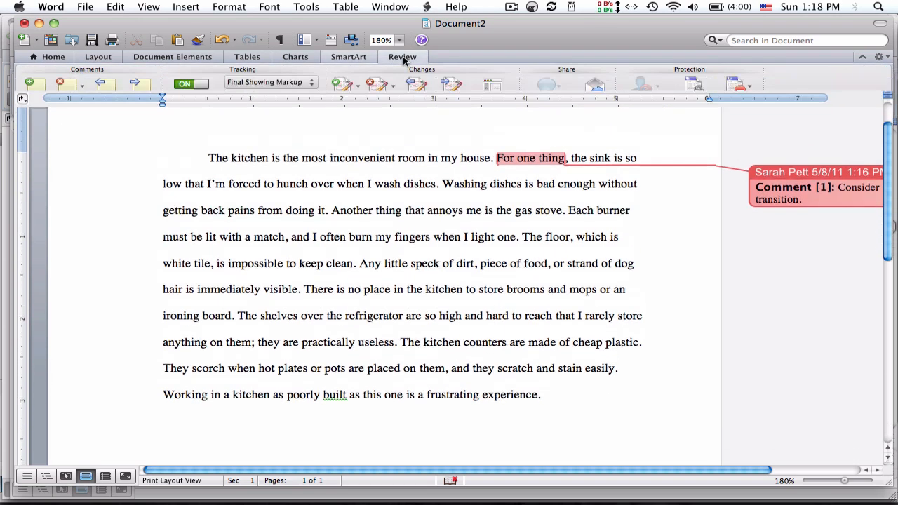
pyautogui.click(280, 84)
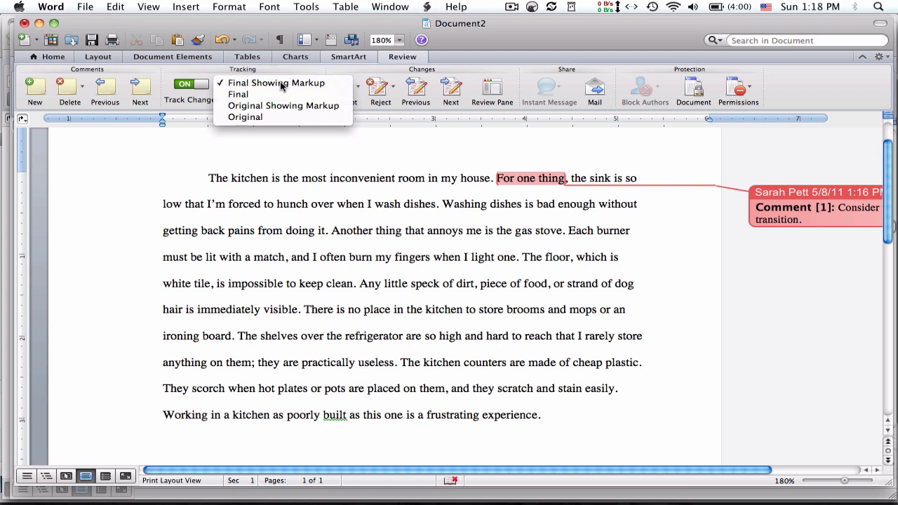
pyautogui.click(281, 84)
pyautogui.click(294, 178)
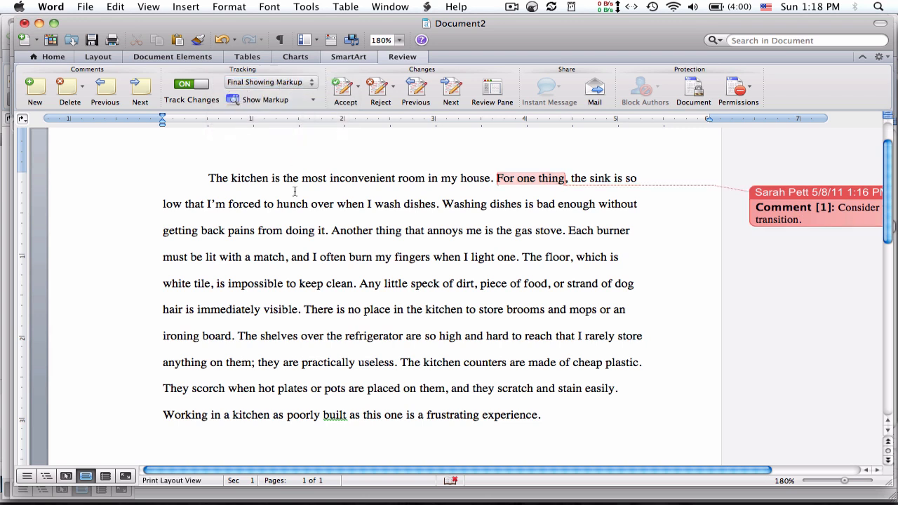
pyautogui.click(209, 179)
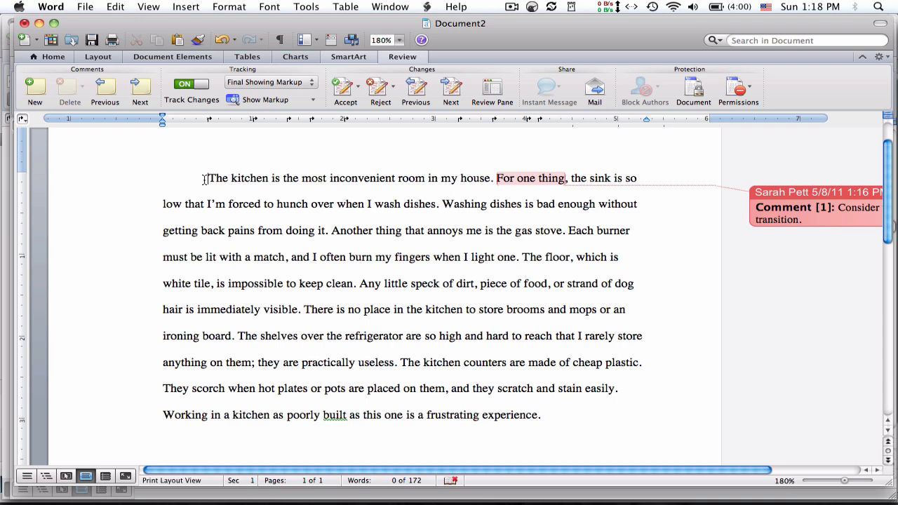
pyautogui.scroll(-2, 205, 180)
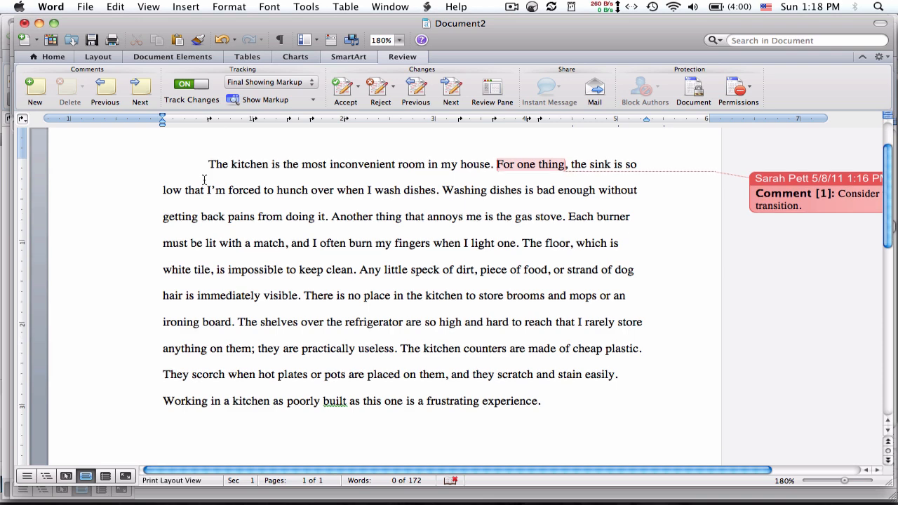
pyautogui.scroll(3, 204, 179)
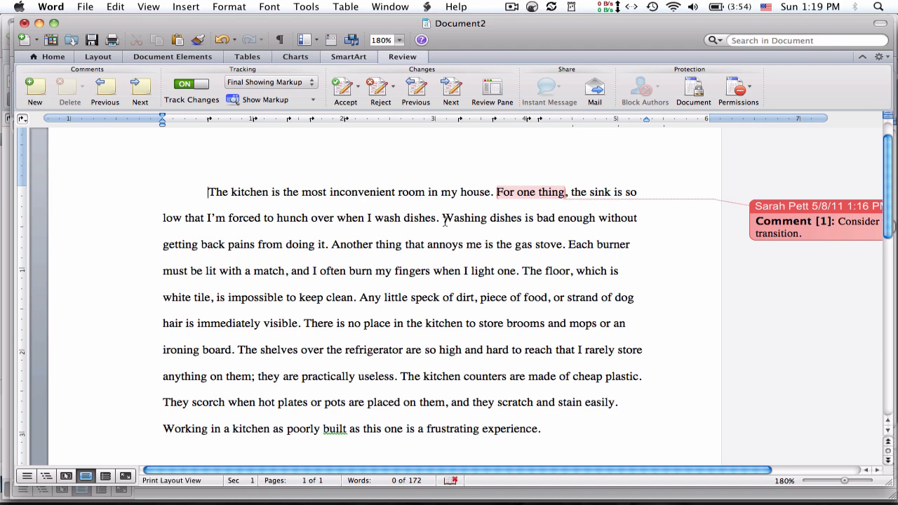
pyautogui.moveTo(444, 222); pyautogui.dragTo(455, 248)
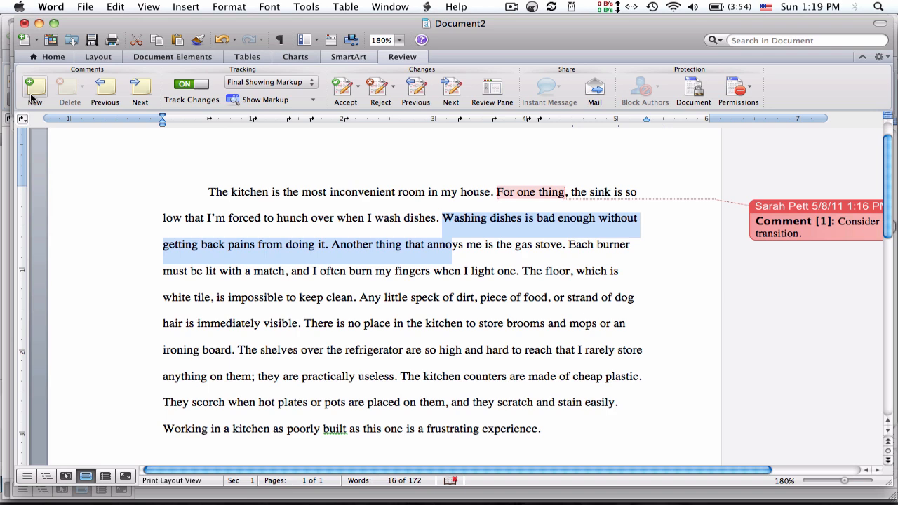
pyautogui.click(414, 290)
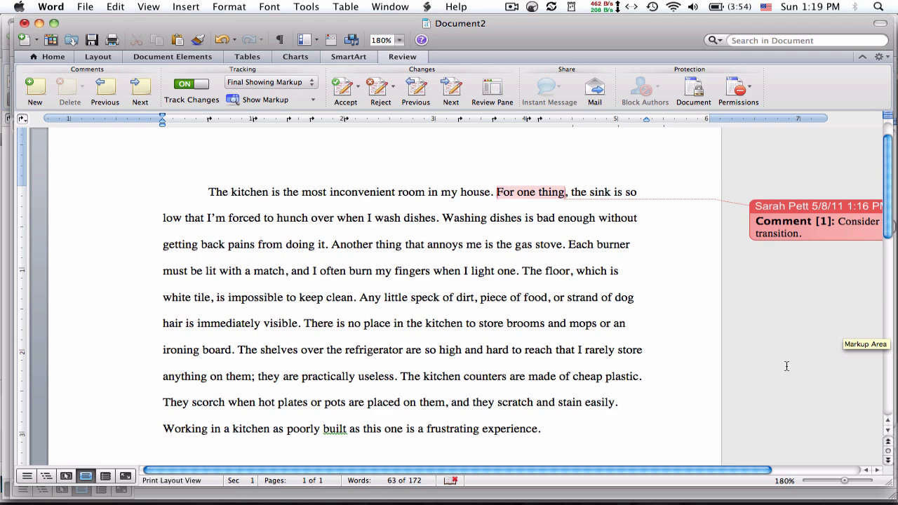
# Add an empty line at the end of the comment on "For one thing".
pyautogui.click(819, 239)
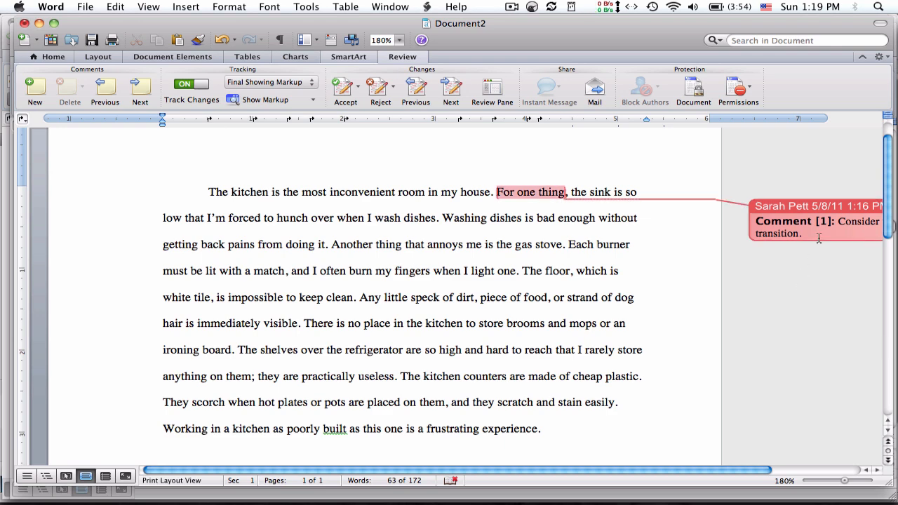
pyautogui.press('Return')
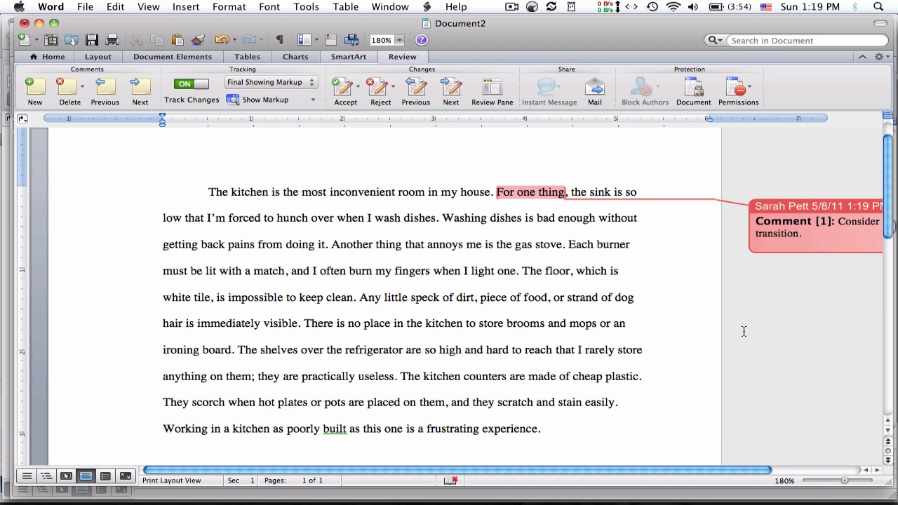
pyautogui.scroll(-2, 739, 337)
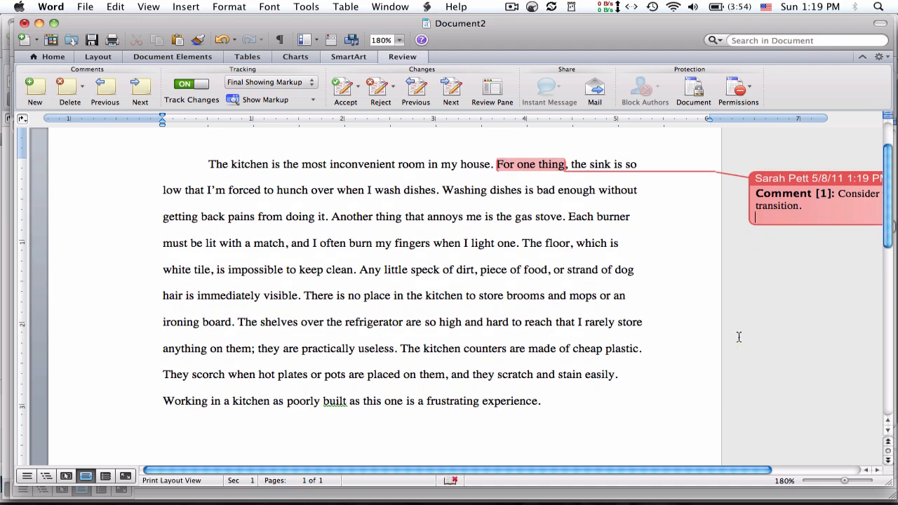
pyautogui.scroll(1, 739, 338)
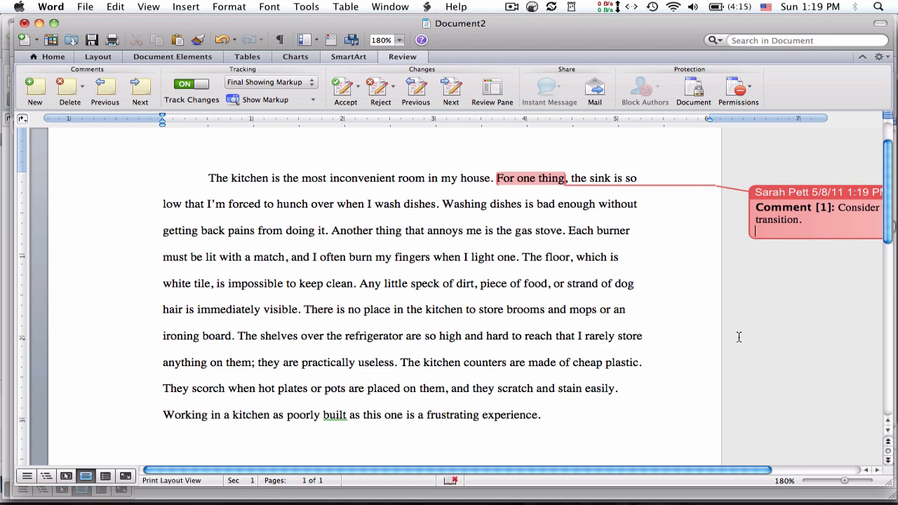